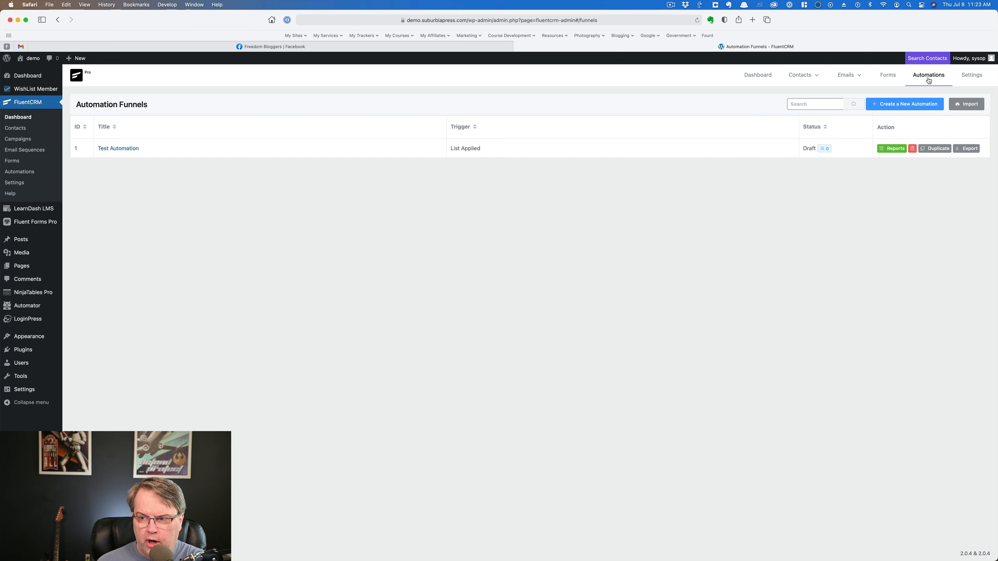
Step: Examine the Test Automation funnel's List Applied trigger settings and the available action blocks, then return to the automation list
click(929, 78)
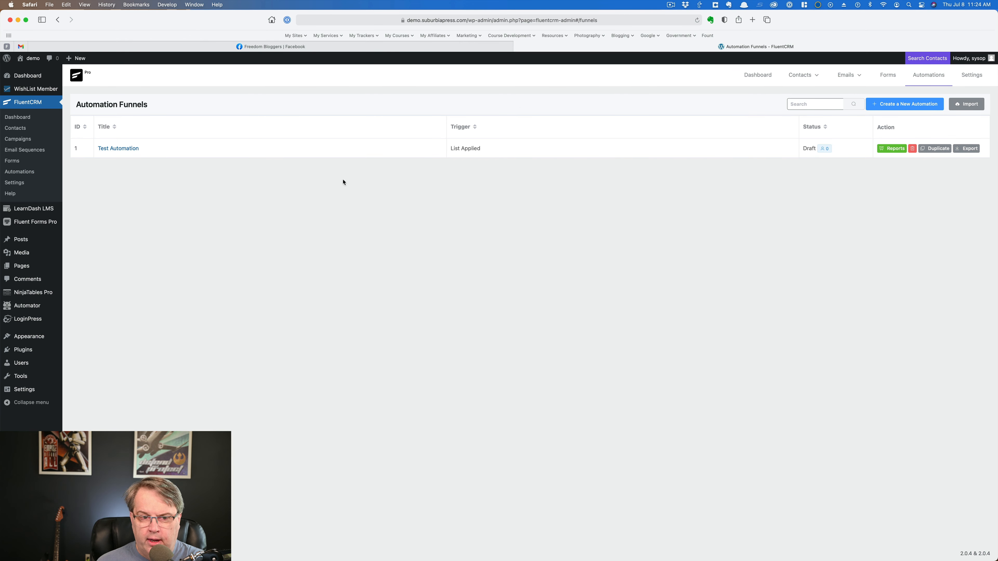
click(129, 149)
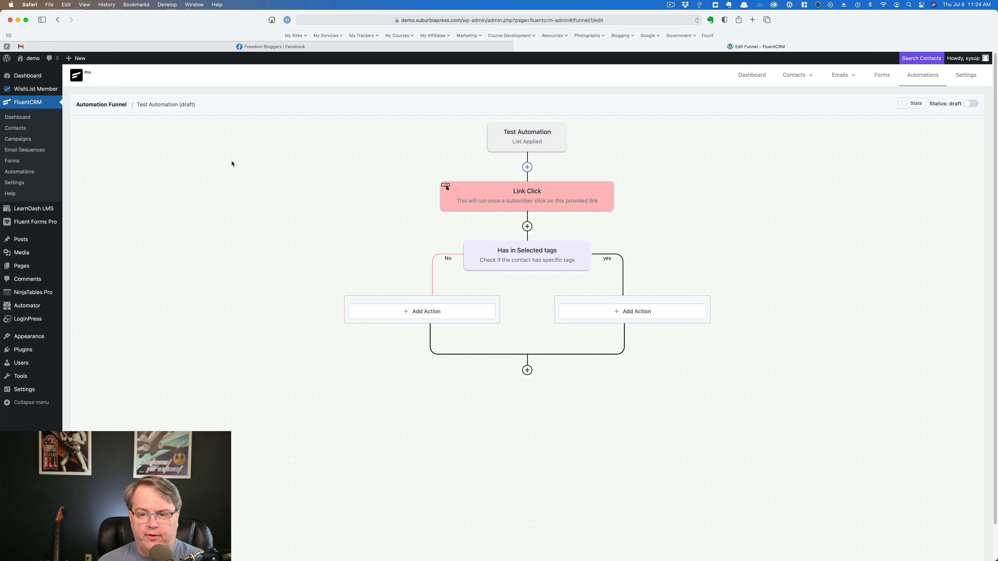
click(527, 136)
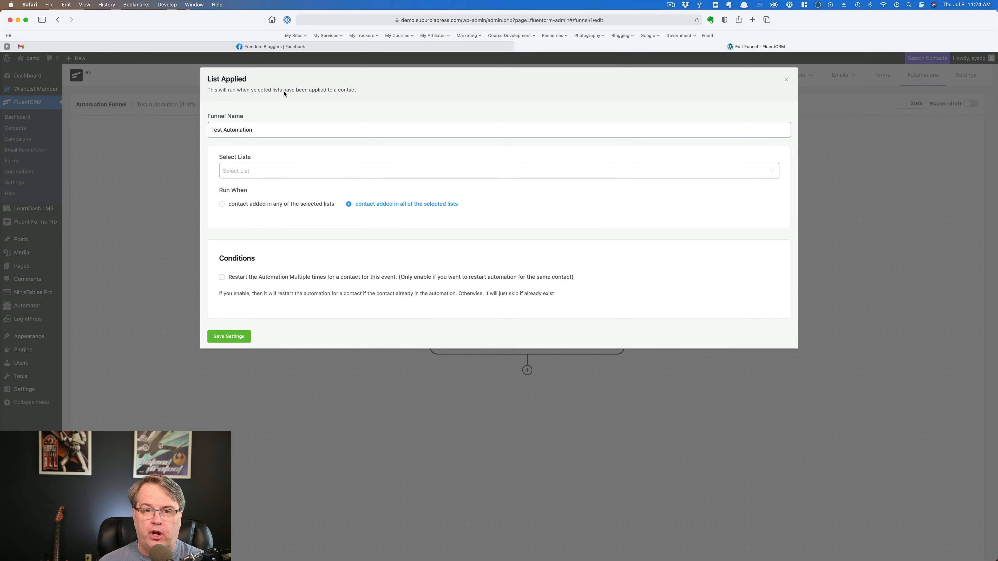
click(786, 80)
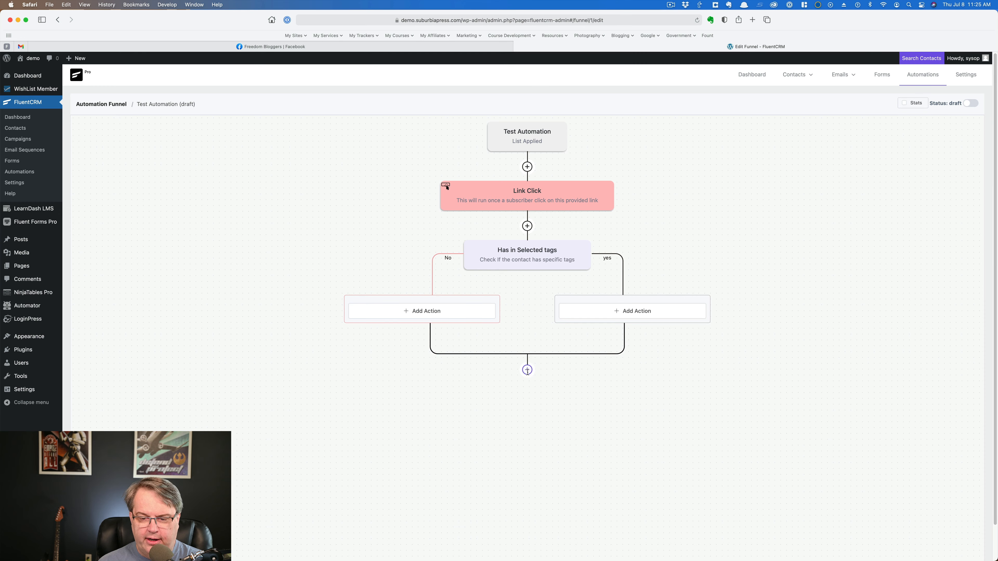
click(528, 370)
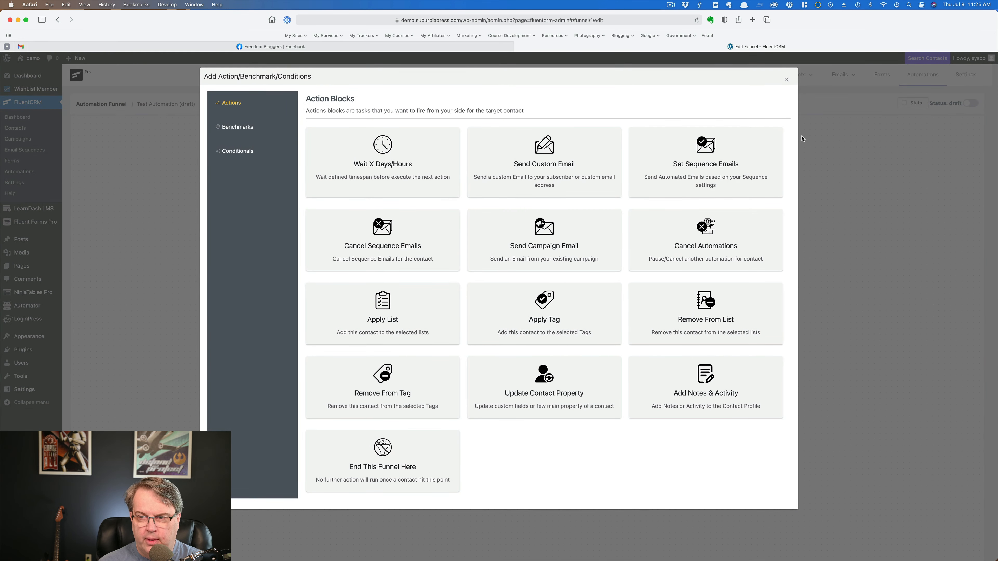
click(786, 80)
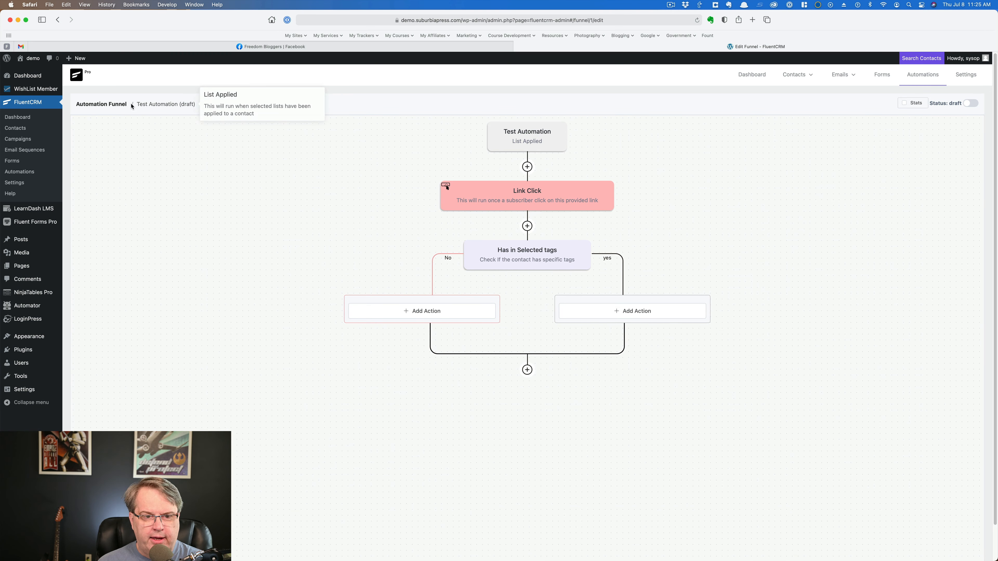
click(115, 104)
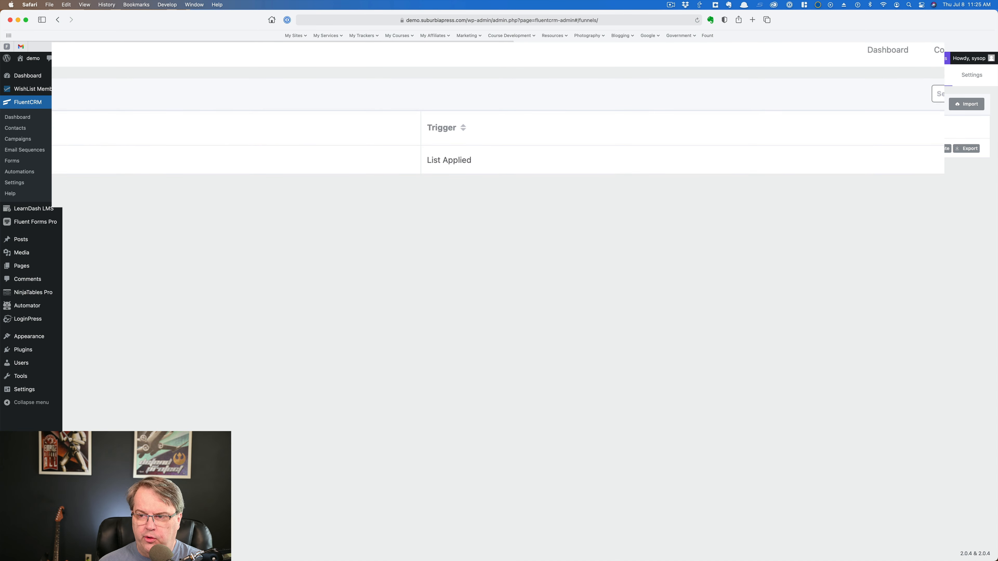
Step: Start a new automation funnel with the internal label "Another Test Automation"
click(908, 104)
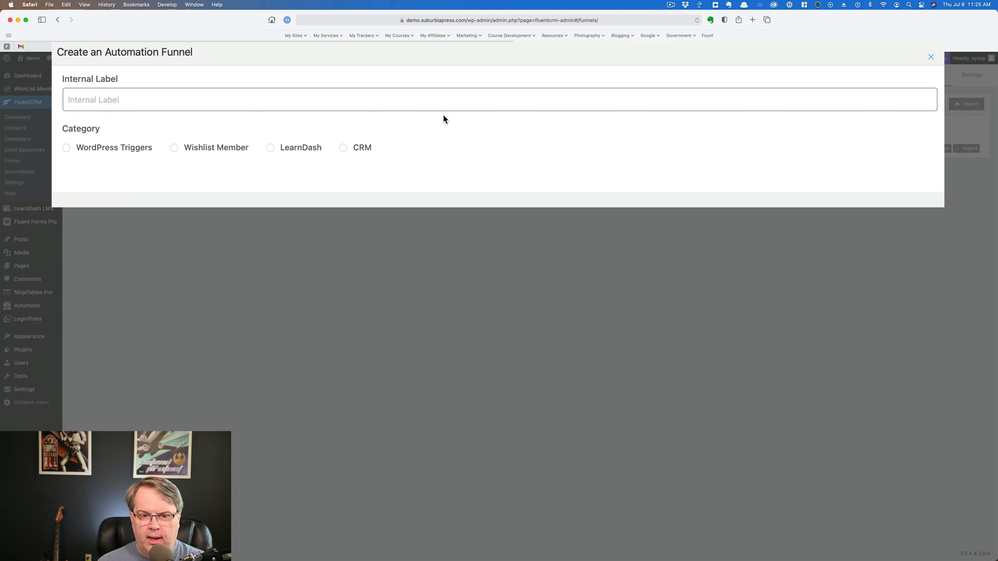
click(421, 100)
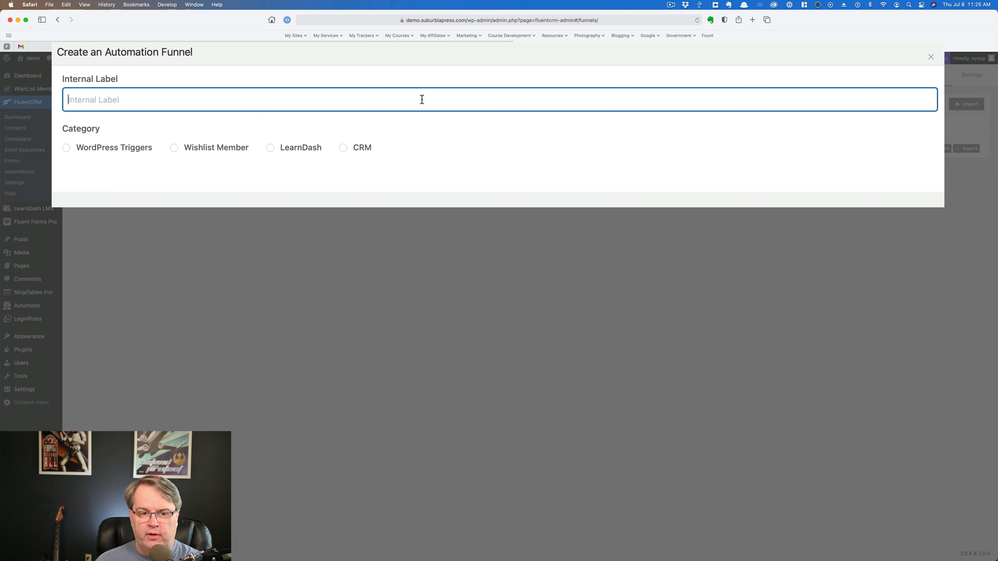
text(Another Tes)
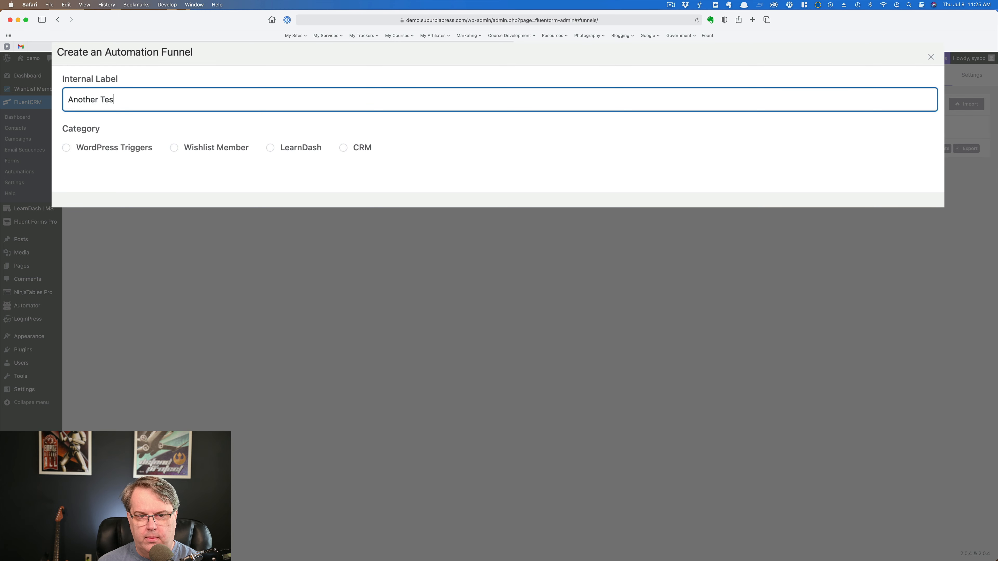
text(t Automation)
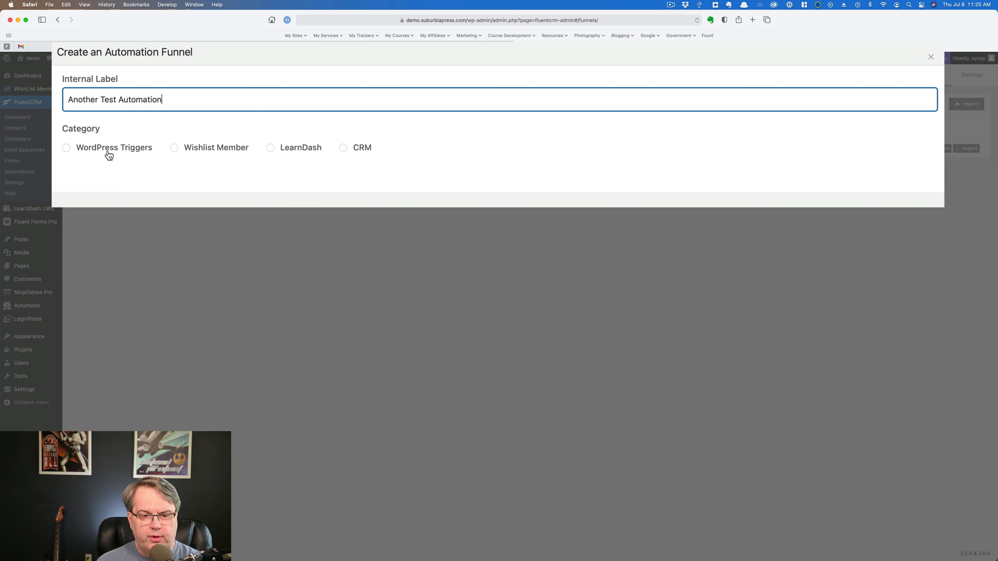
Step: Examine the triggers offered by the WordPress Triggers, CRM, Wishlist Member and LearnDash categories
click(66, 149)
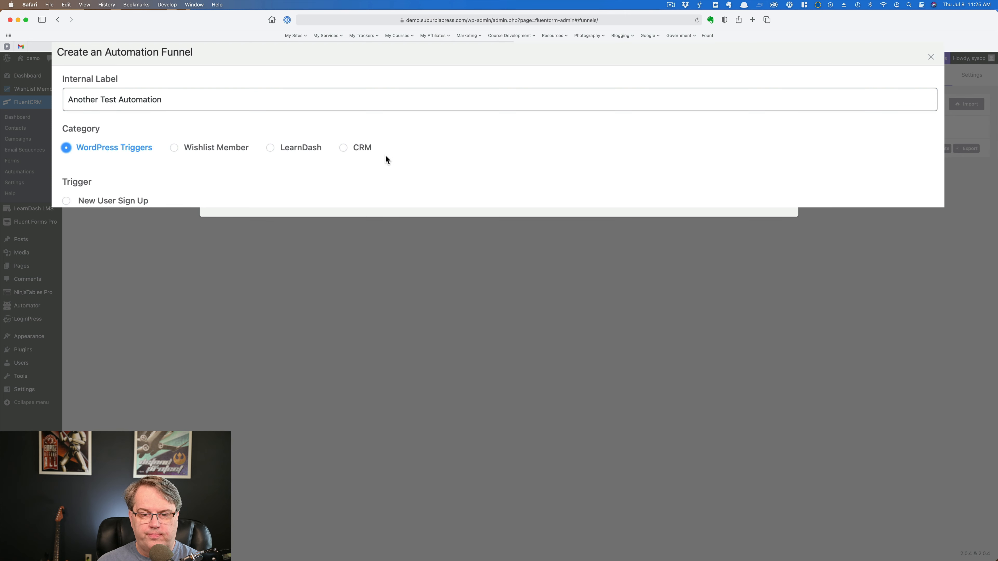
click(344, 149)
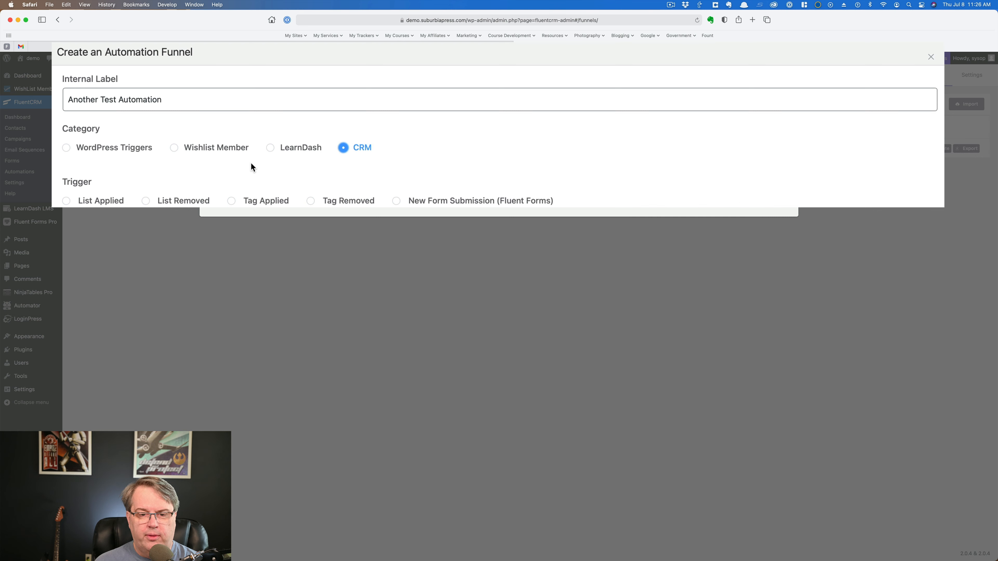
click(174, 148)
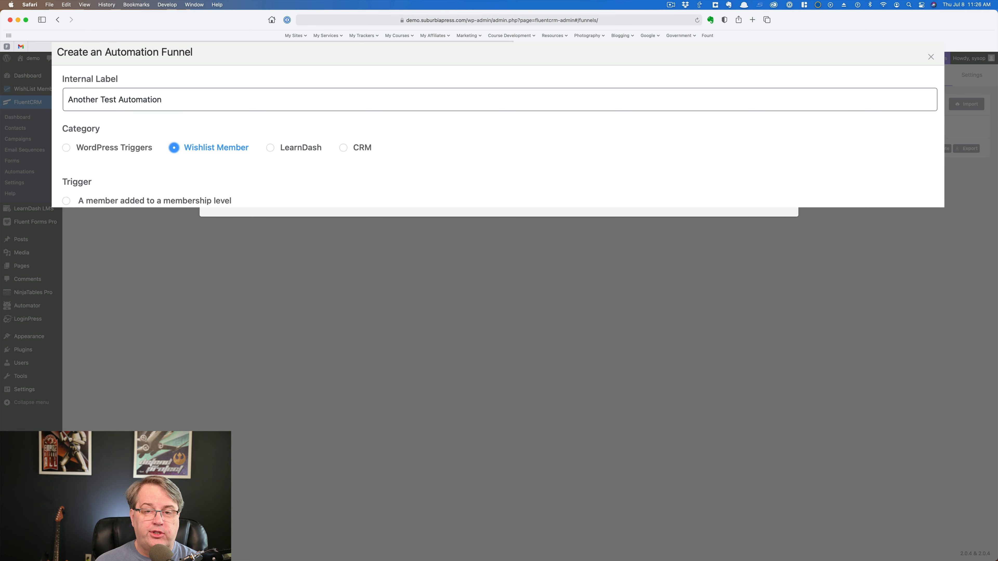
click(270, 149)
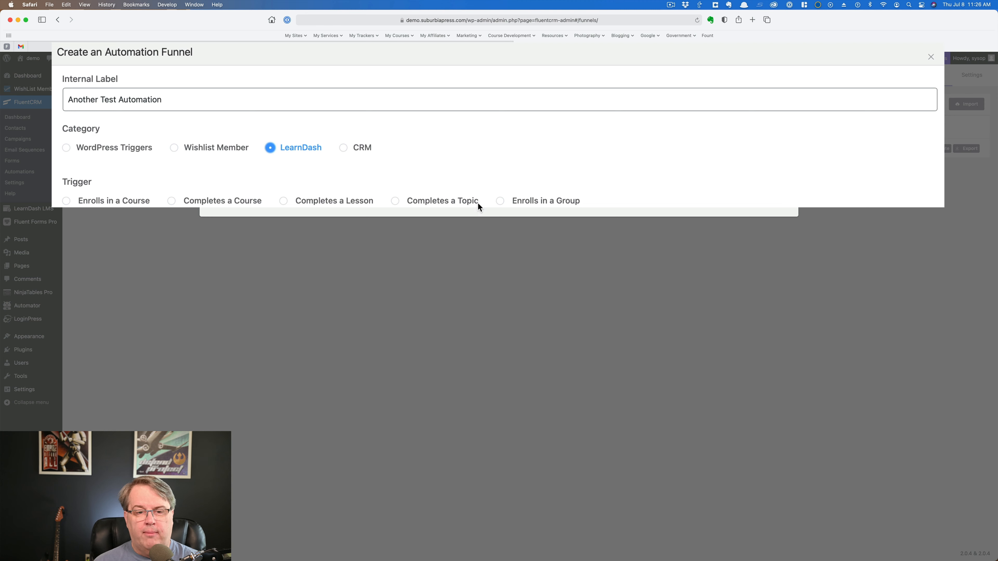
click(343, 148)
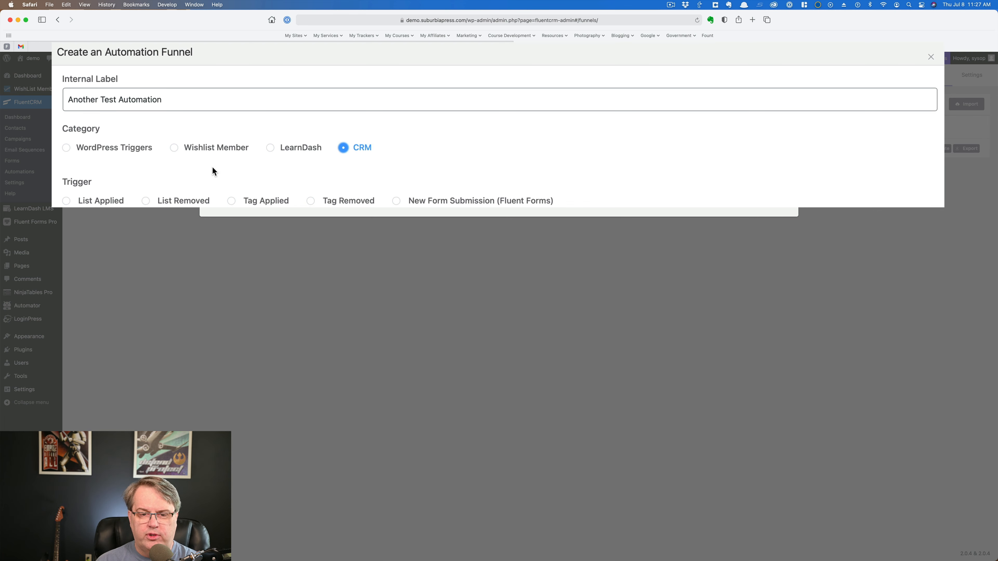
click(200, 151)
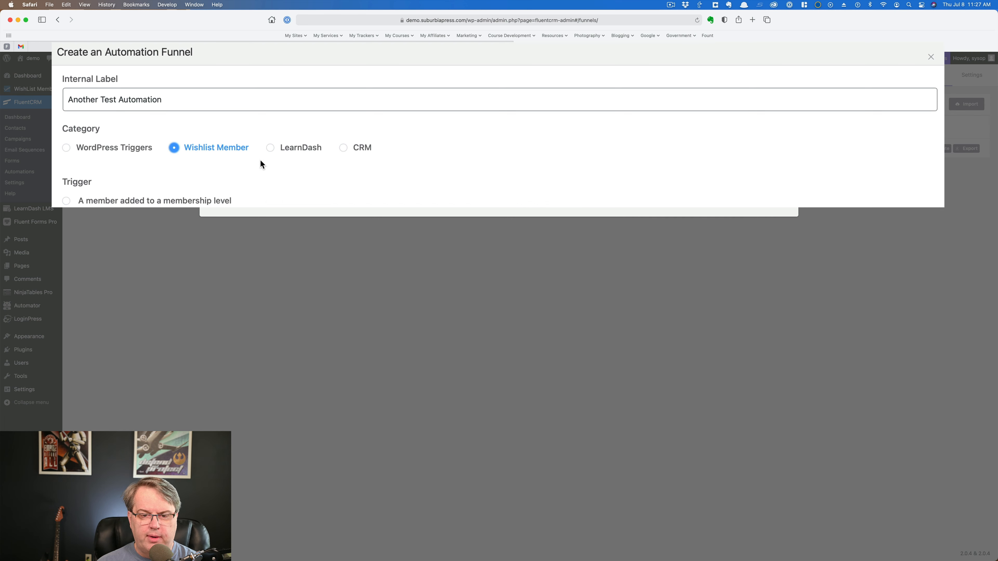
click(271, 148)
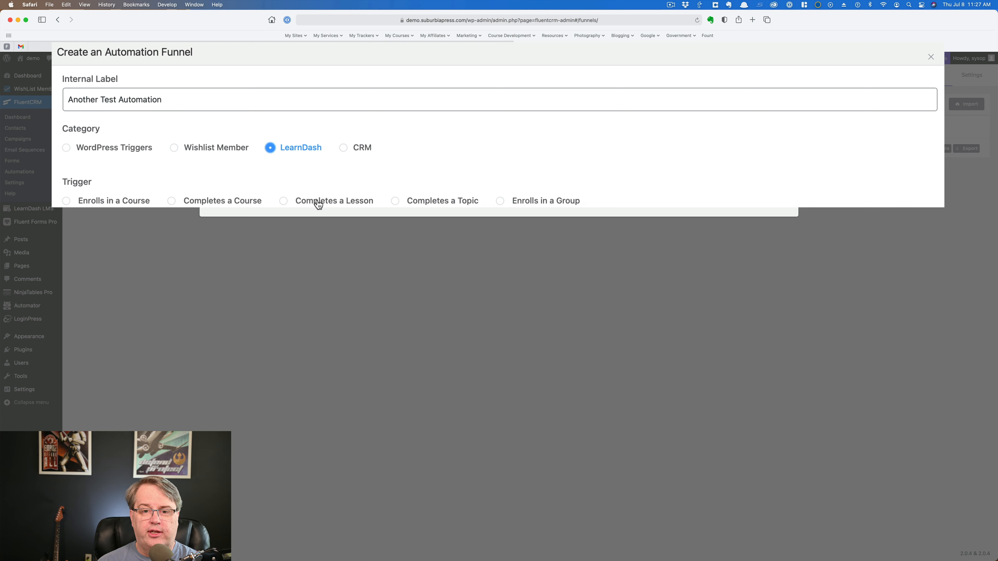
click(343, 149)
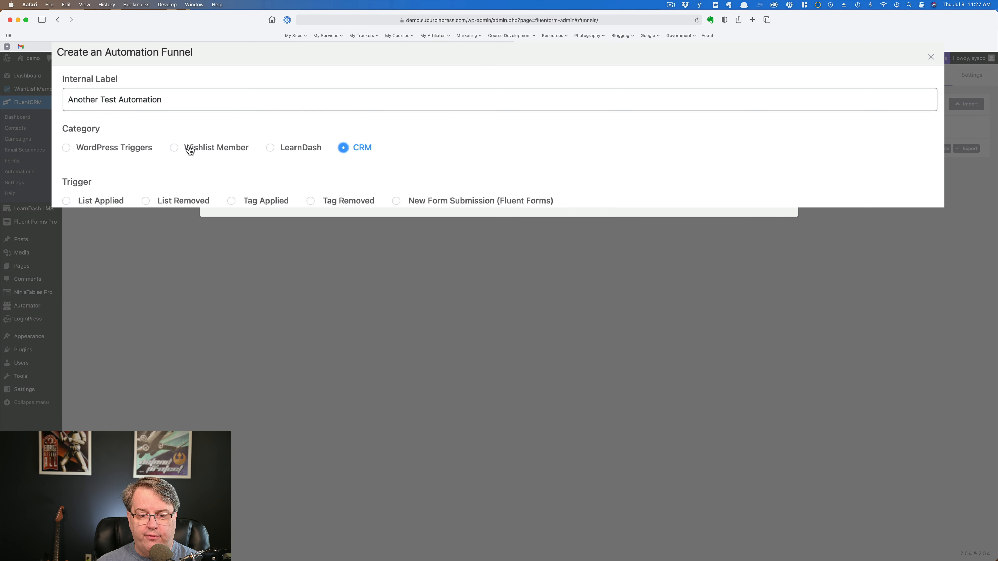
click(174, 148)
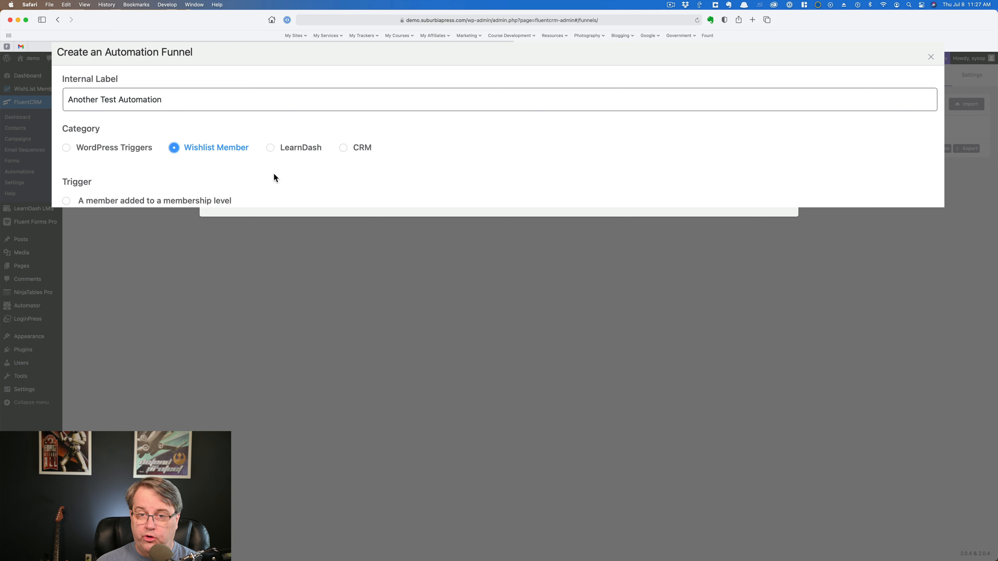
click(270, 149)
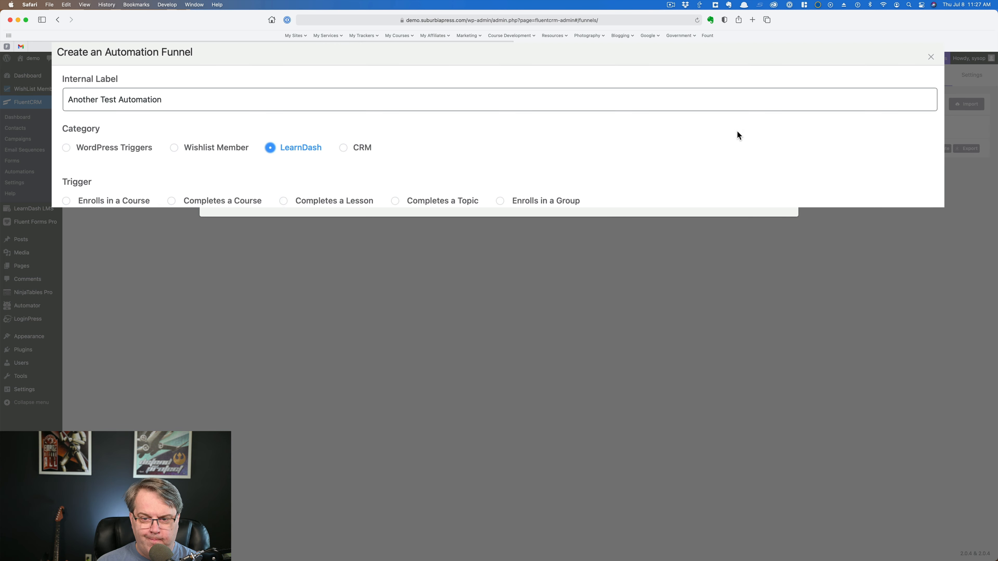
Step: Choose the CRM category with the Tag Applied trigger and continue to the new funnel's trigger settings
click(344, 148)
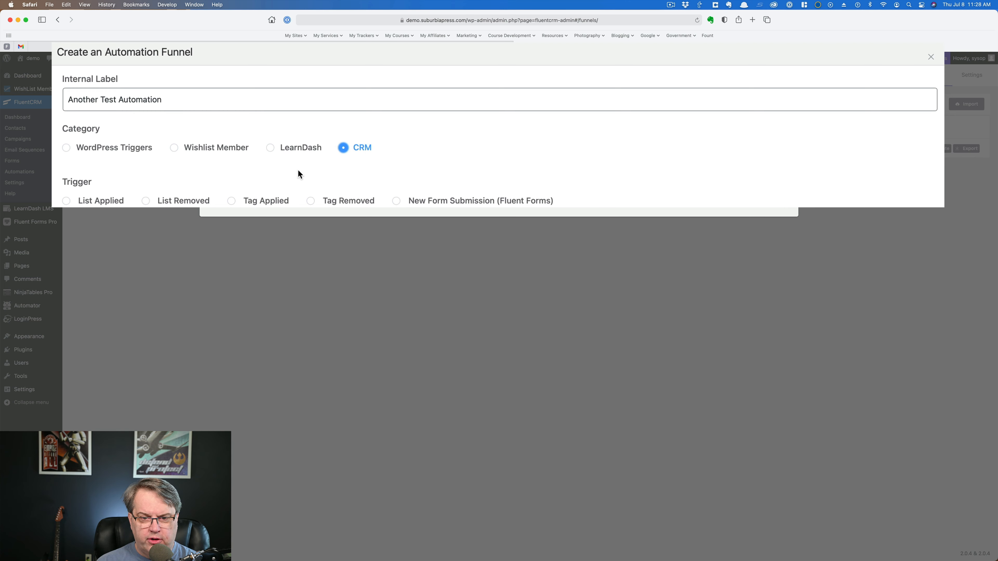
click(231, 201)
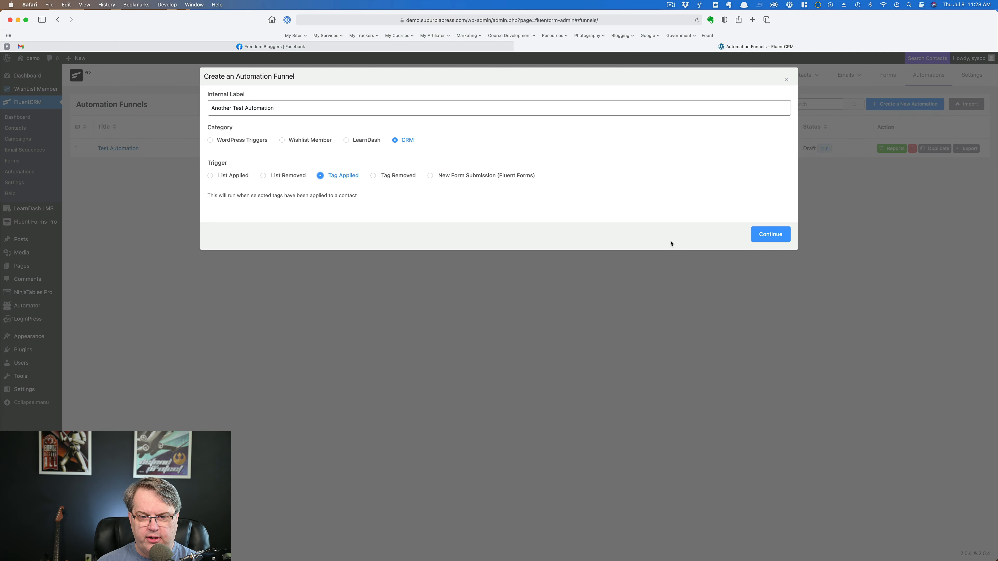
click(769, 235)
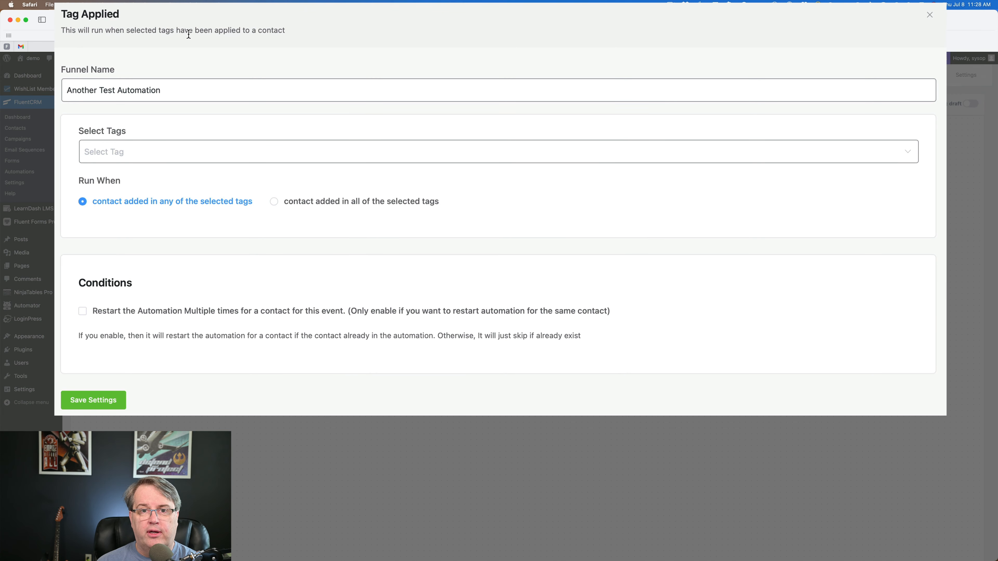
Step: Set the Tag Applied trigger to use Test Tag and save its settings
click(175, 150)
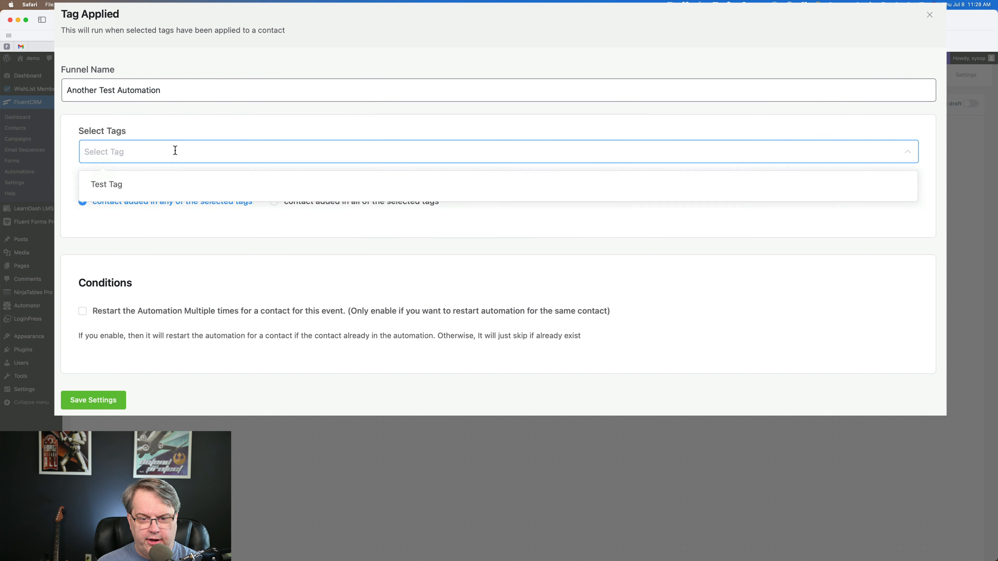
click(103, 188)
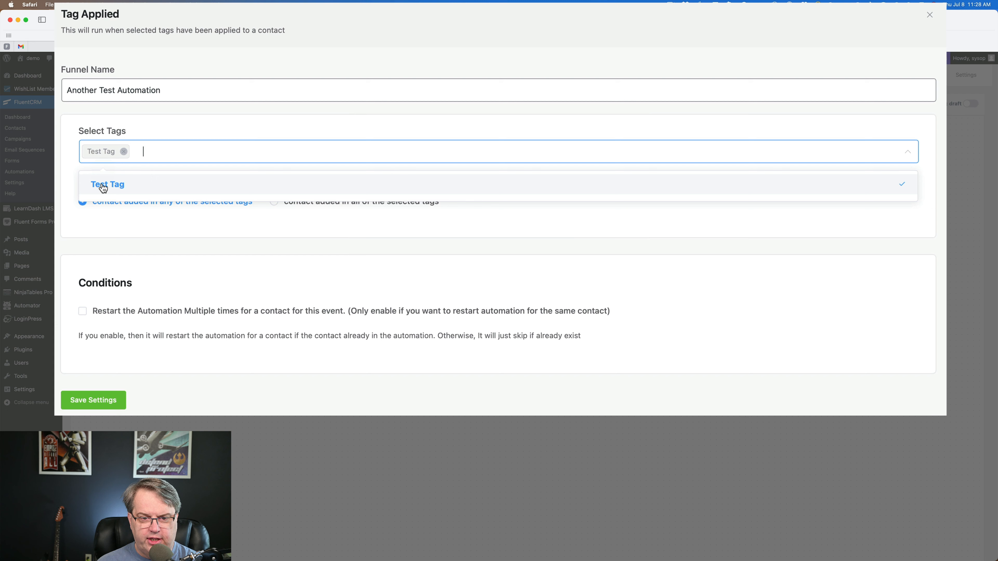
click(300, 220)
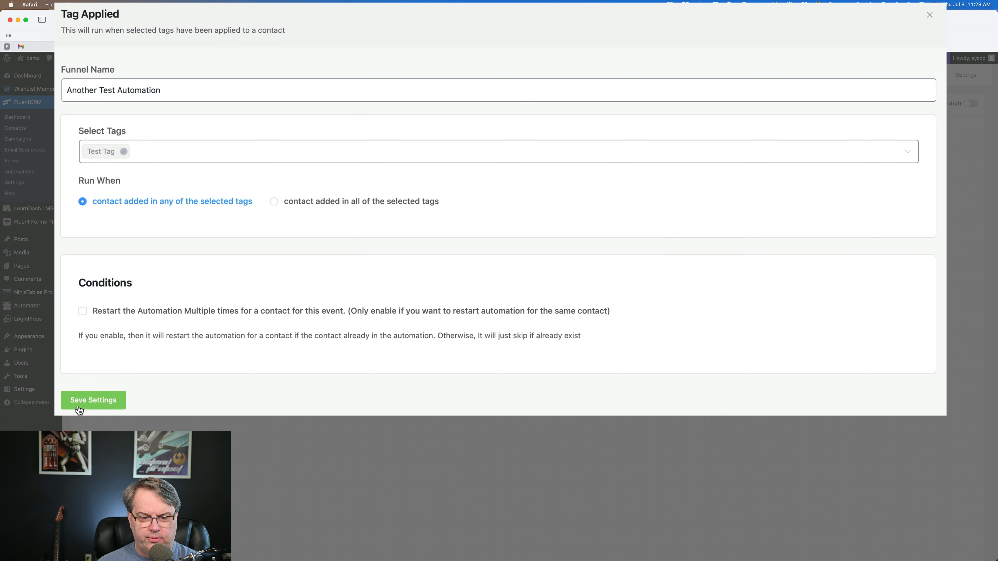
click(92, 400)
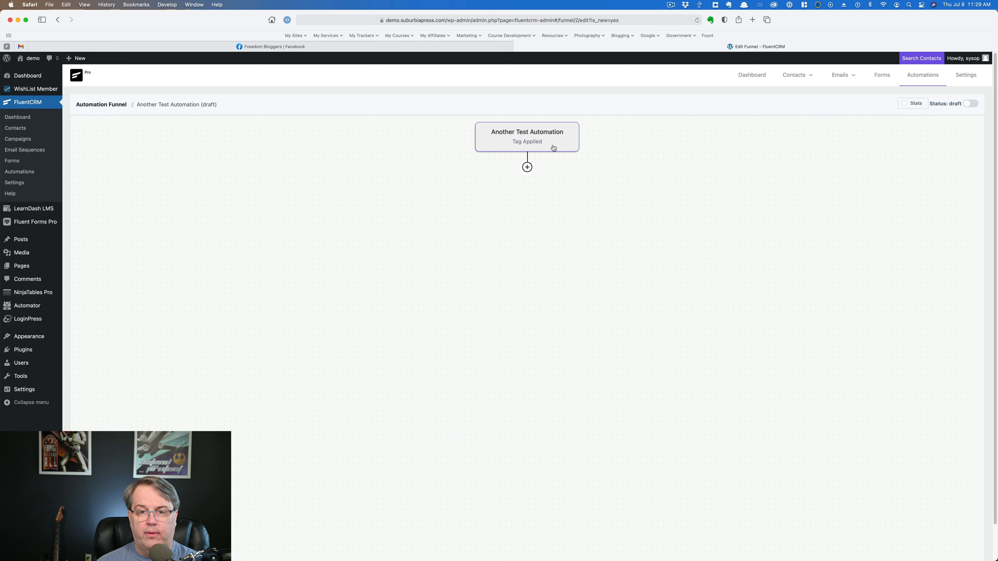
Step: Add a Remove From Tag action for Test Tag directly after the Tag Applied trigger and save its settings
click(528, 168)
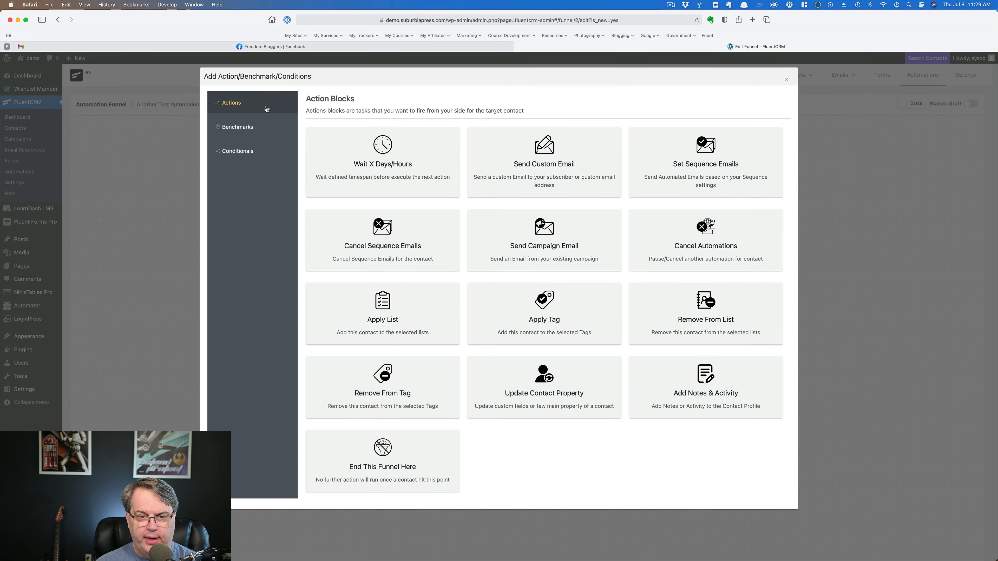
click(238, 126)
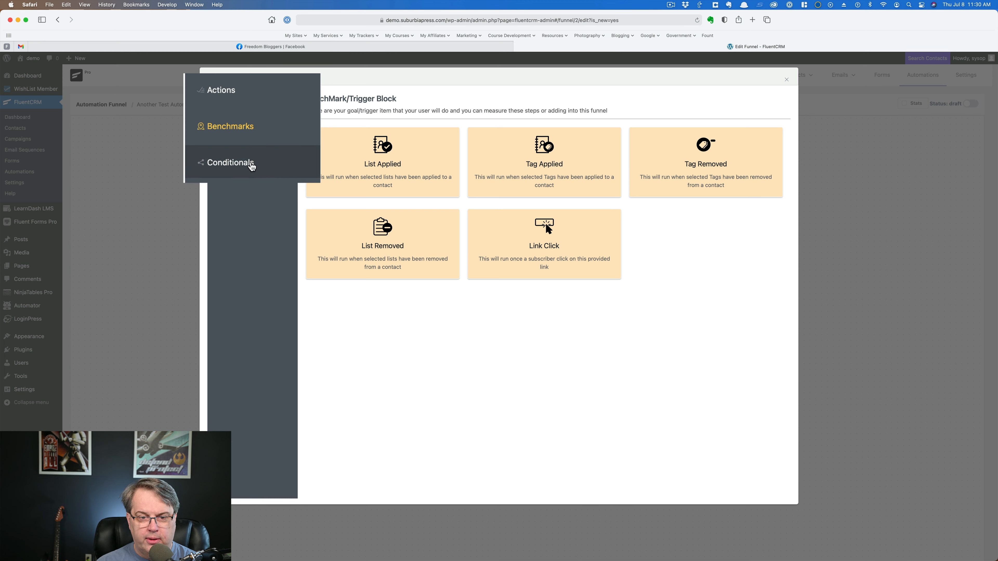
click(251, 166)
click(239, 129)
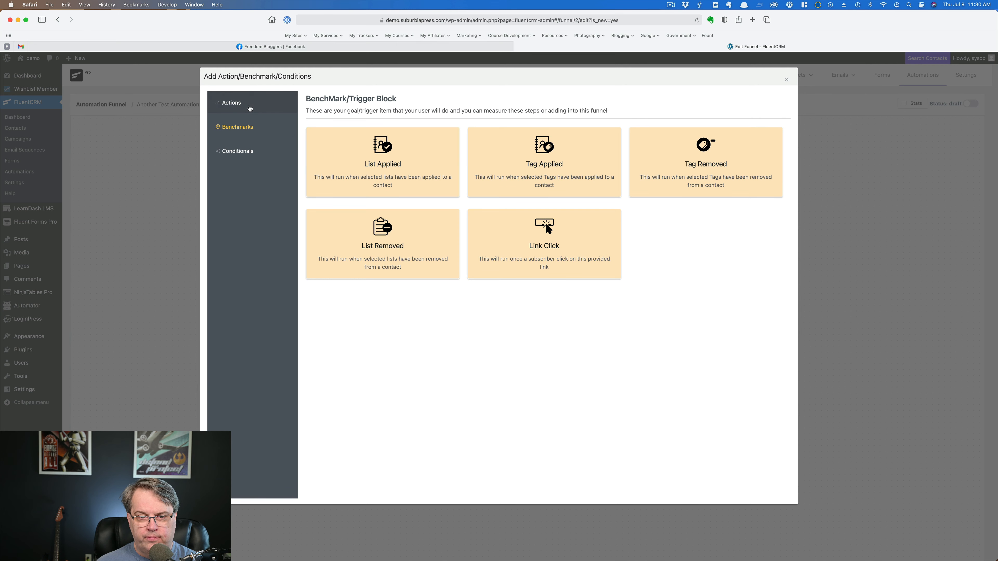
click(234, 103)
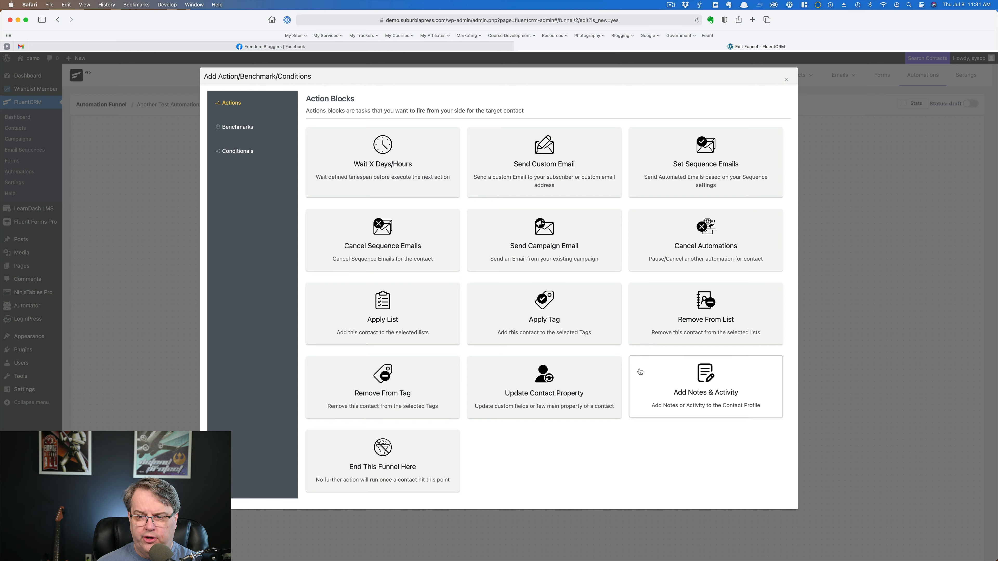
click(381, 385)
click(326, 172)
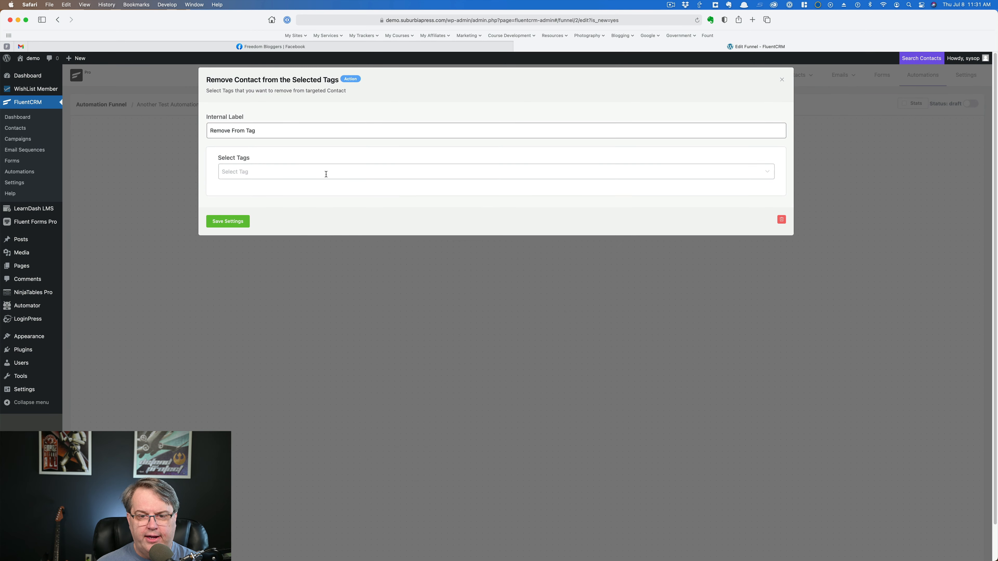
click(293, 194)
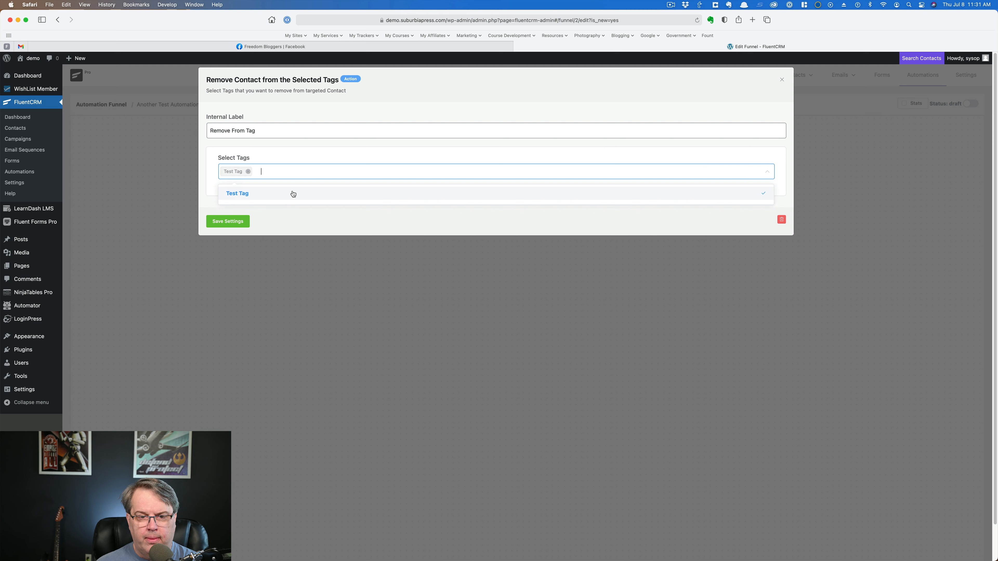
click(226, 222)
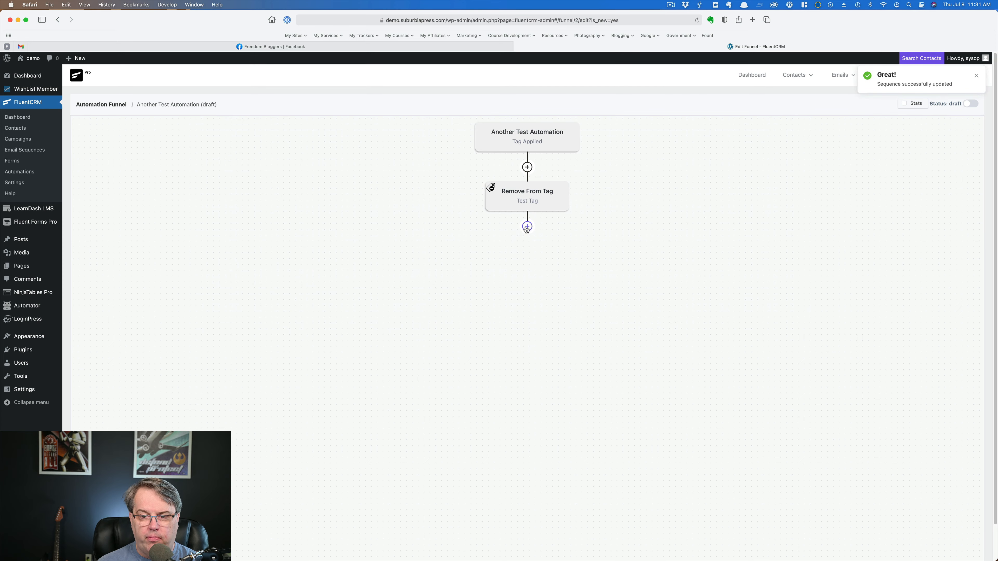
Step: Add an Apply Tag action after the Remove From Tag action and create a new tag named "History - Remove Test Tag" in its settings
click(527, 228)
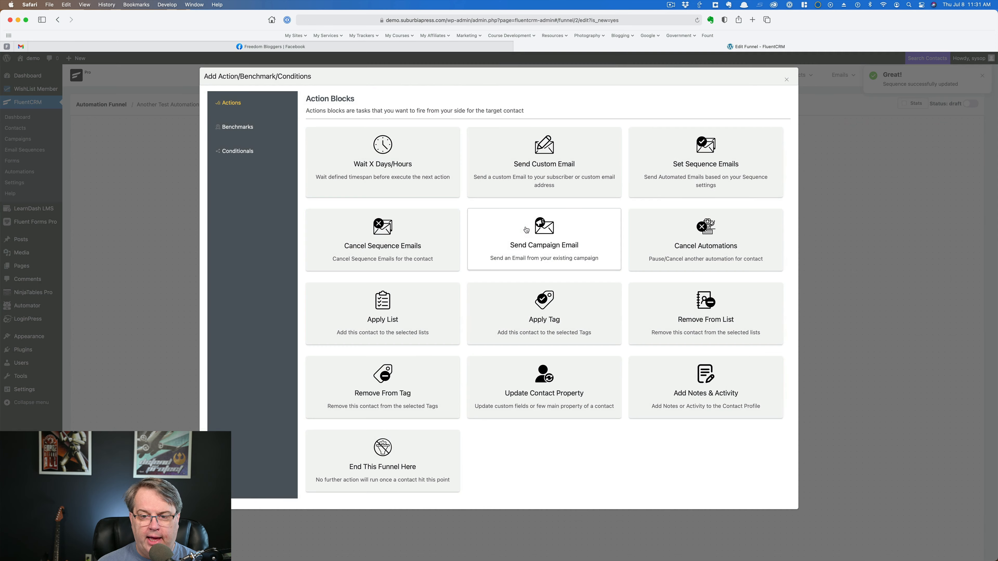
click(528, 298)
click(325, 171)
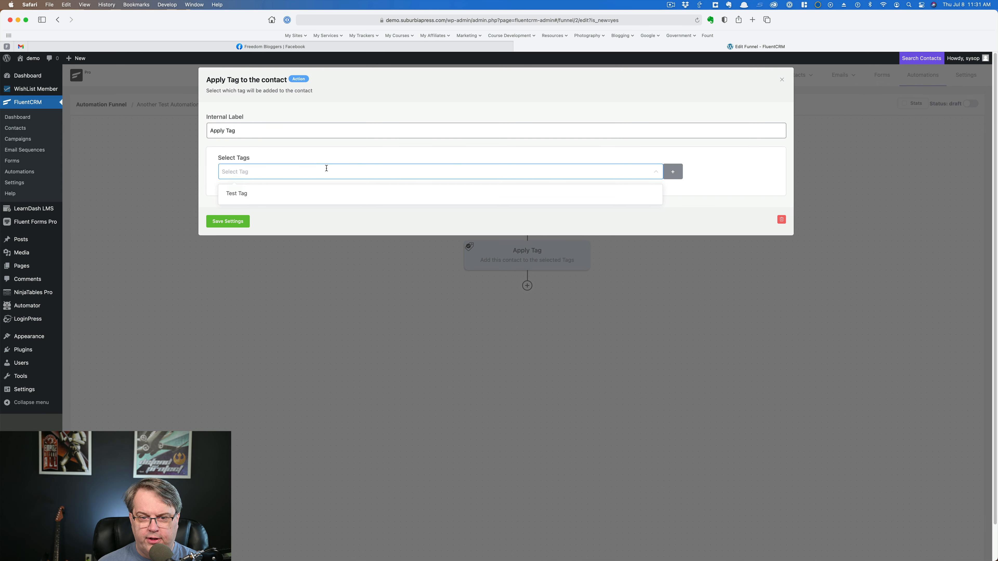
click(673, 171)
click(589, 171)
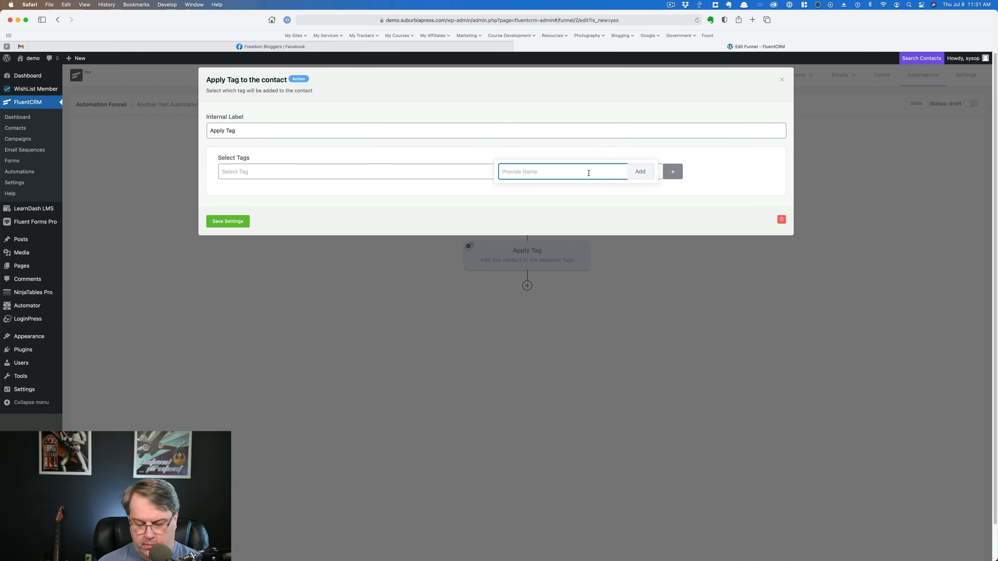
text(History - Remove Test Teag)
click(639, 172)
Step: Set the Apply Tag action to use the "History - Remove Test Tag" tag and save its settings
click(468, 172)
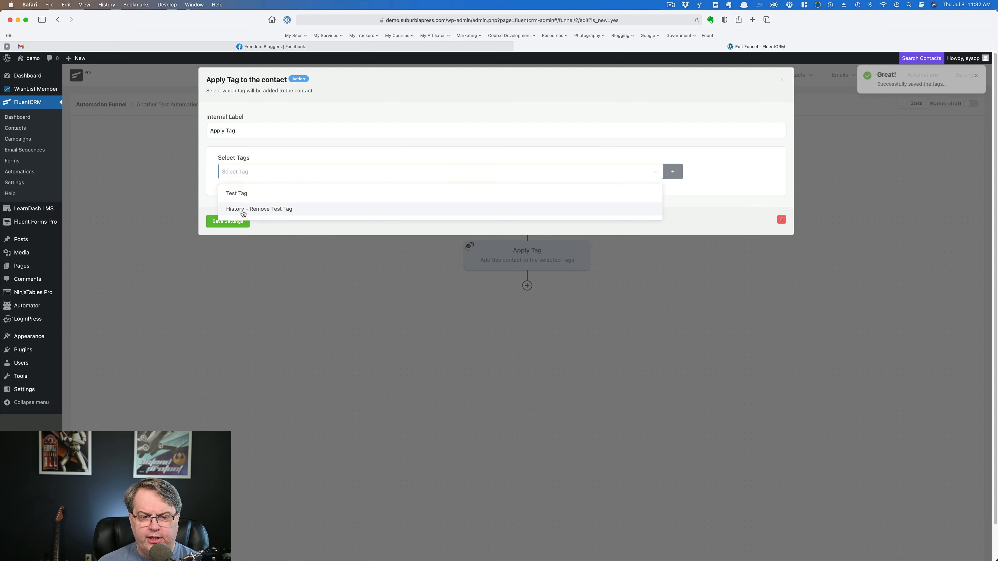
click(263, 213)
click(210, 200)
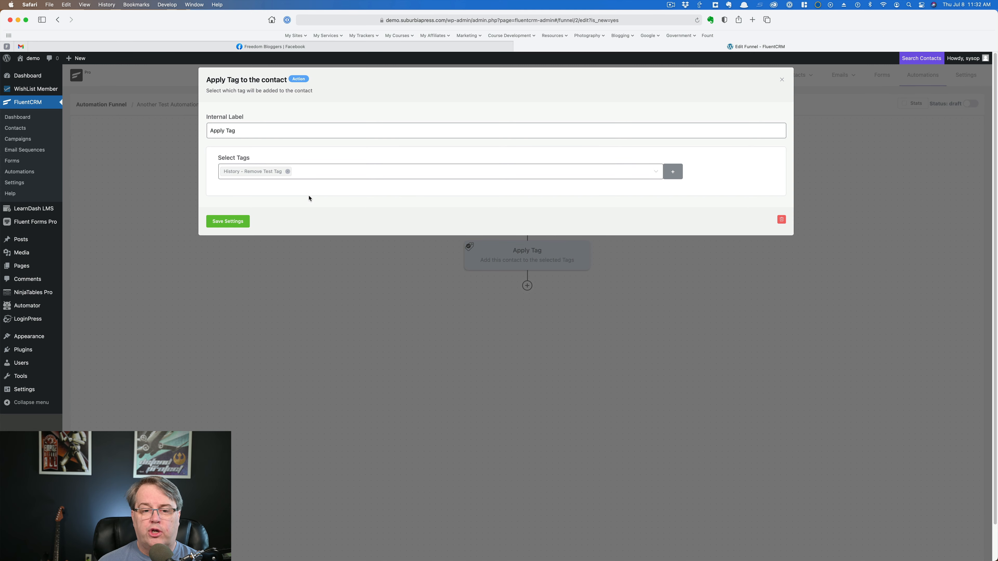
click(234, 222)
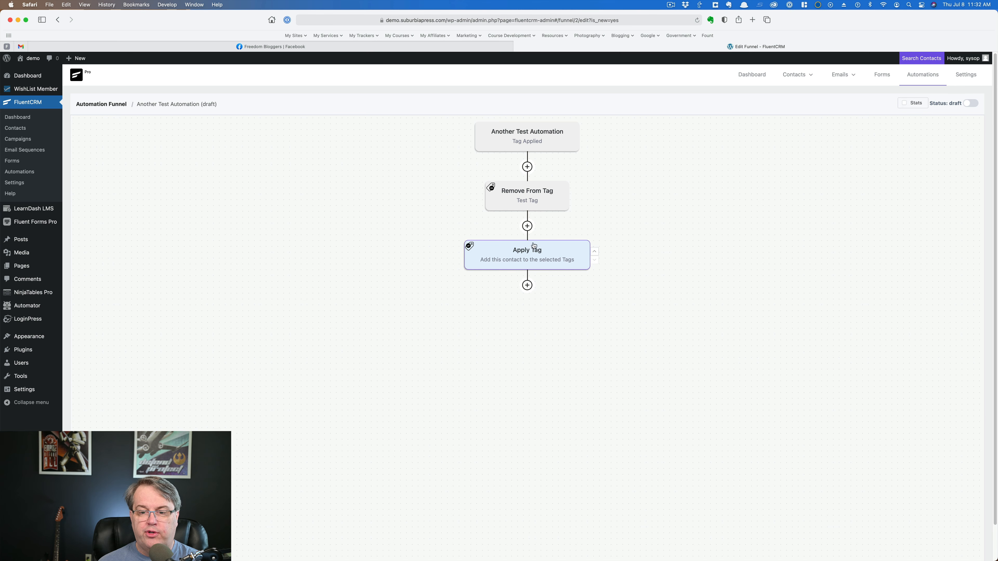
Step: Add the WishList Member membership level condition after the Apply Tag action, with Basic as the target level, and save its settings
click(523, 286)
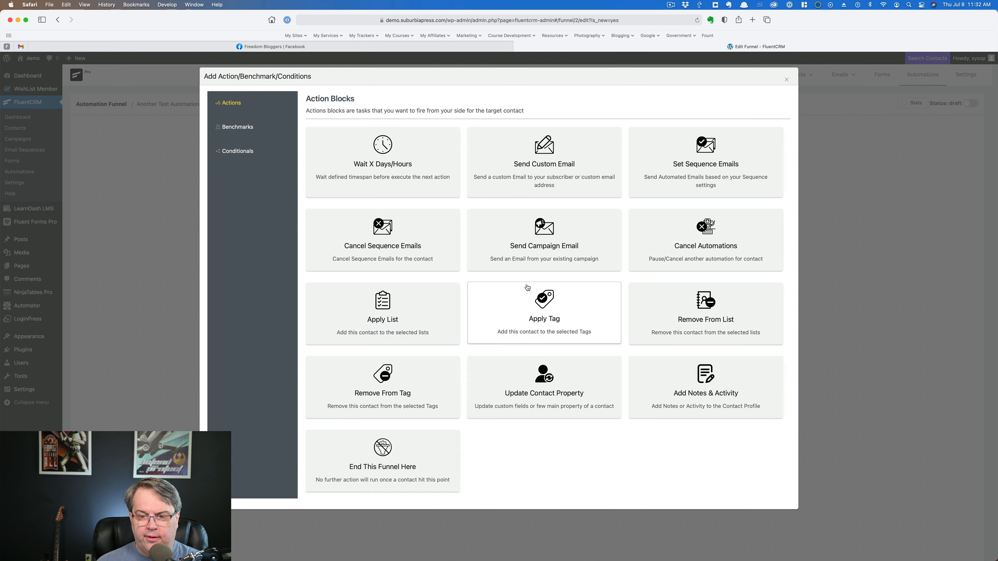
click(248, 153)
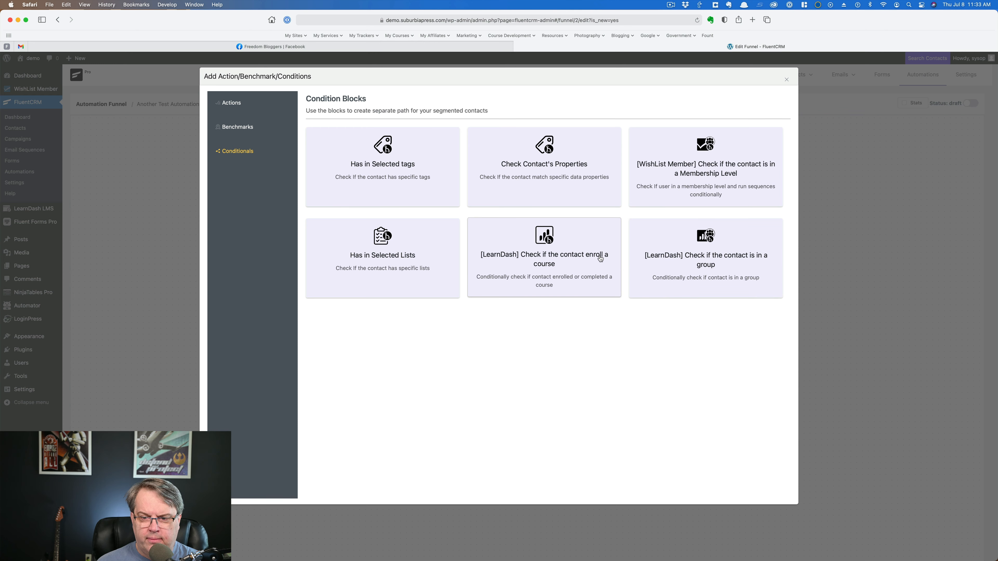
click(706, 181)
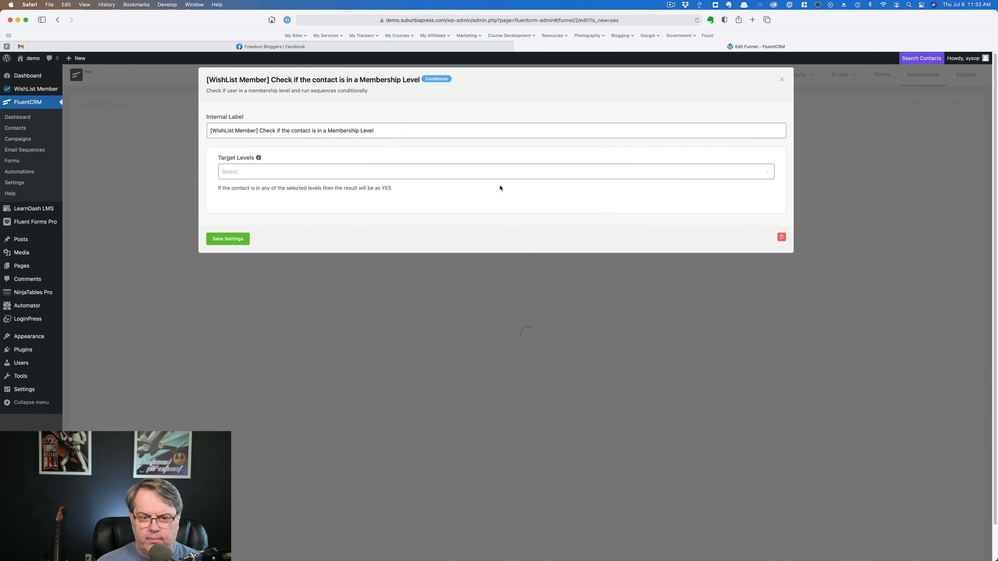
click(309, 170)
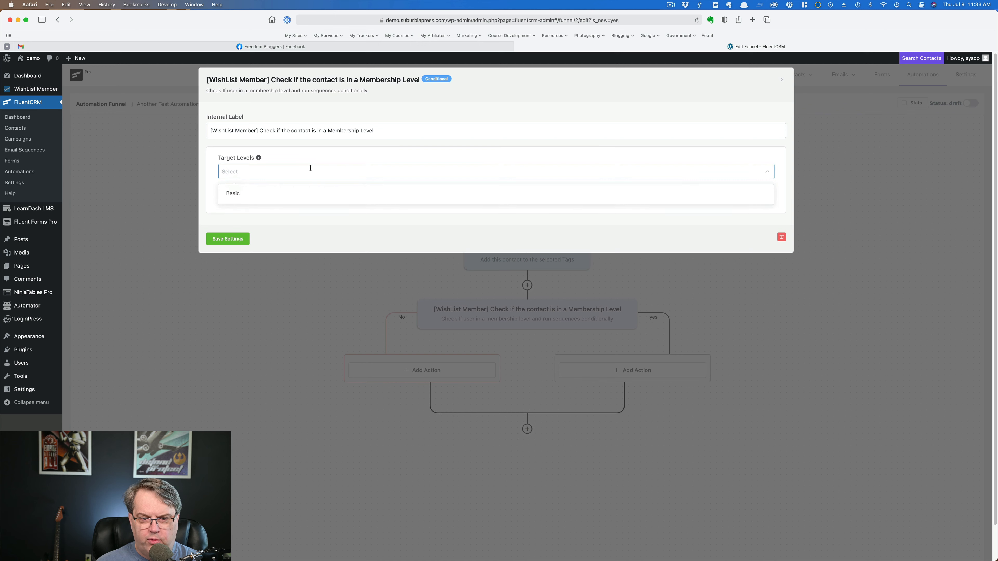
click(232, 197)
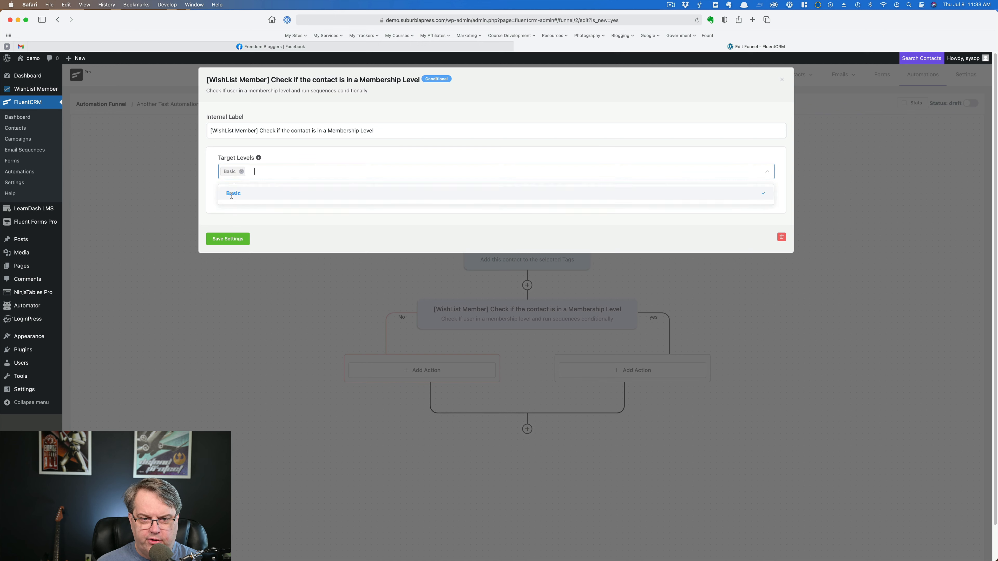
click(227, 240)
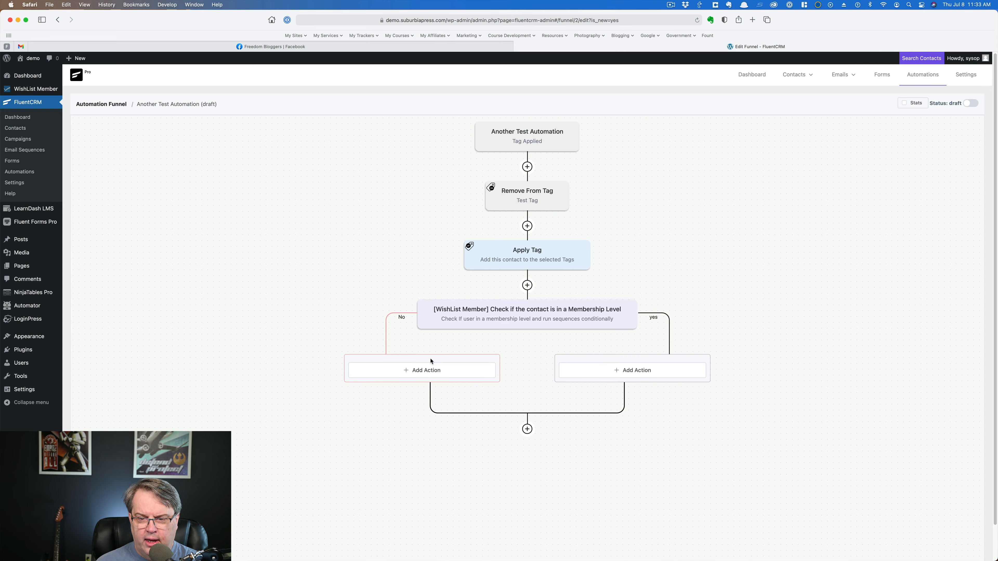
Step: Add an End This Funnel Here action to the No branch of the membership level condition and save its settings
click(423, 370)
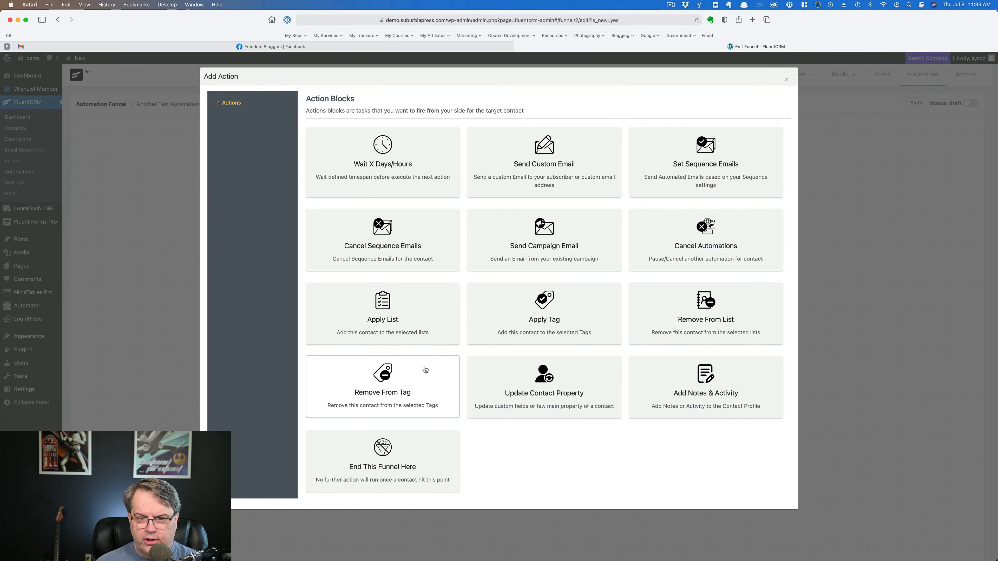
click(440, 381)
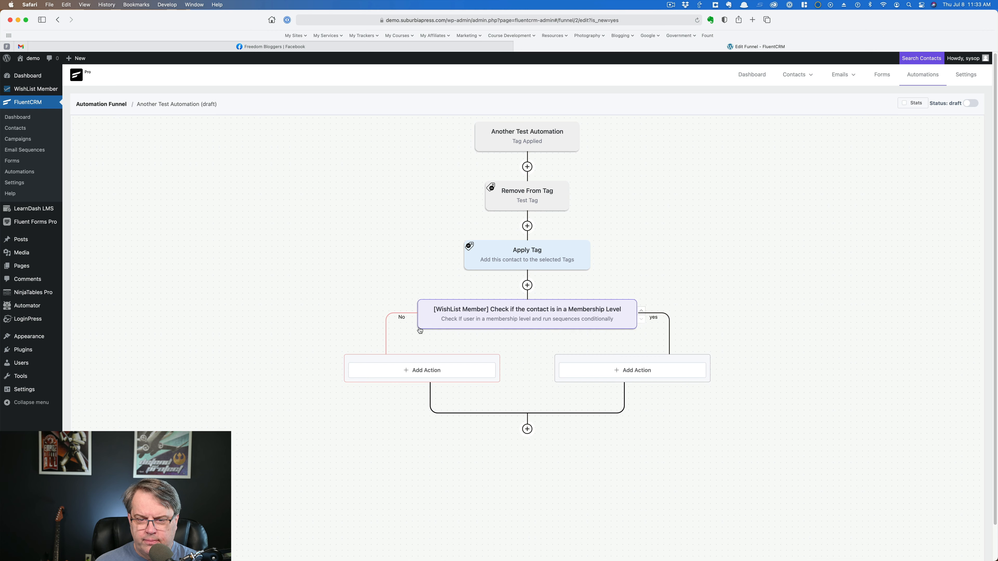
click(414, 371)
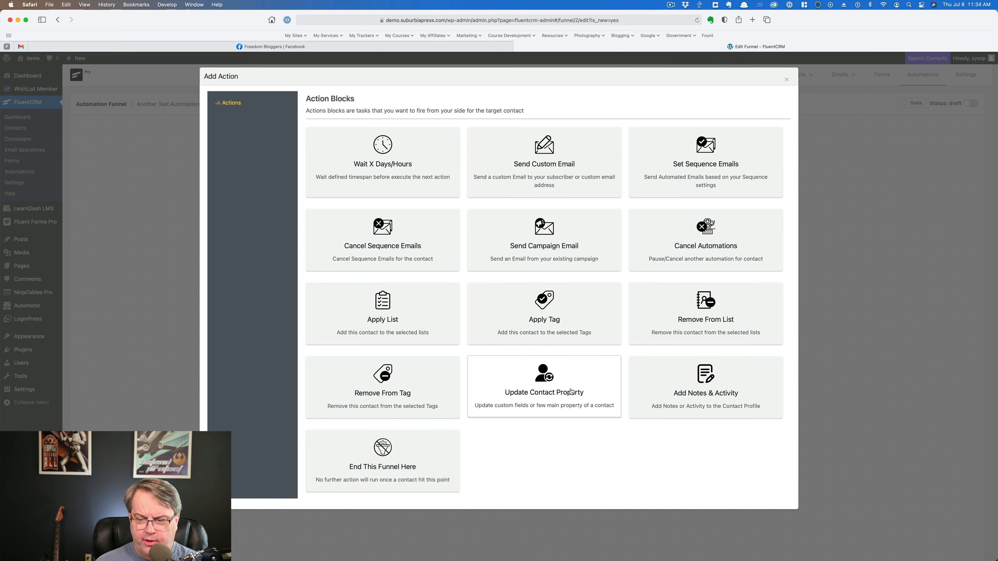
click(387, 461)
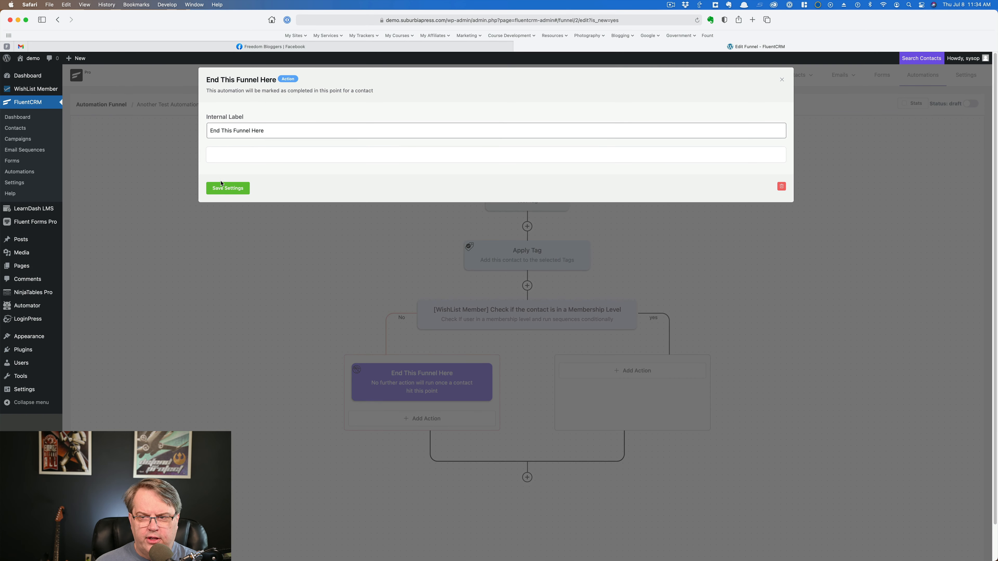
click(228, 188)
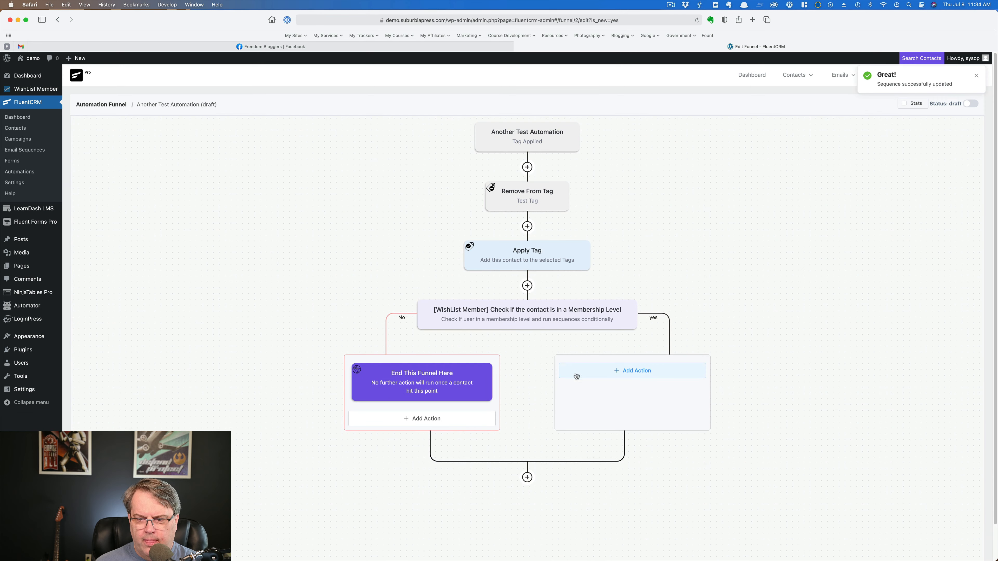
Step: Add an End This Funnel Here action below the point where the condition's two branches rejoin and save its settings
click(527, 477)
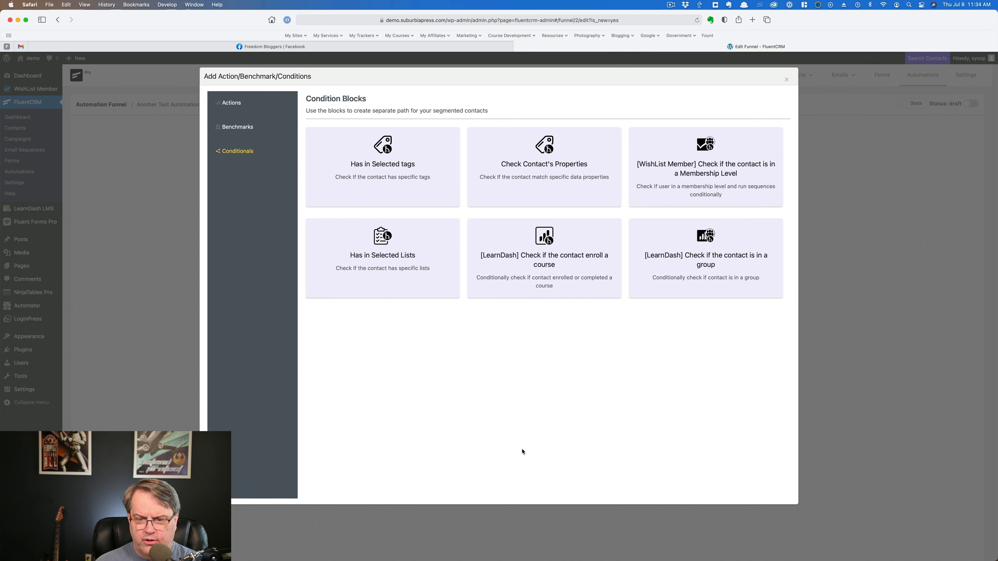
click(236, 108)
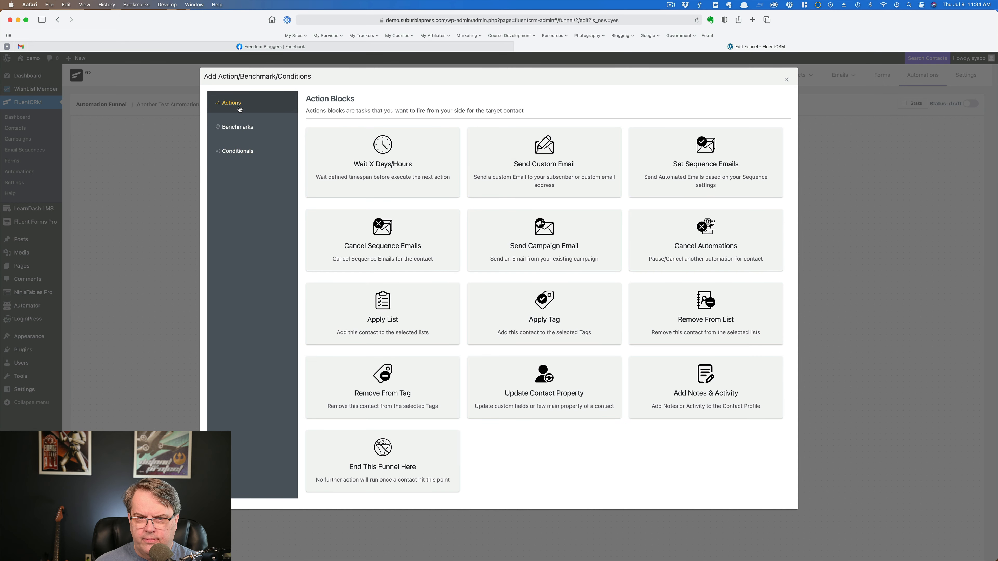
click(399, 448)
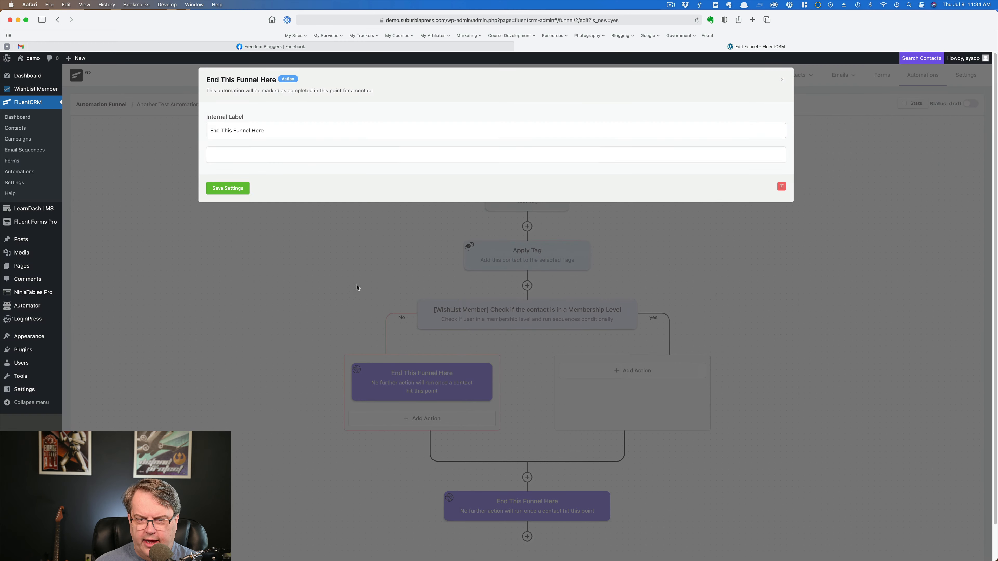
click(228, 189)
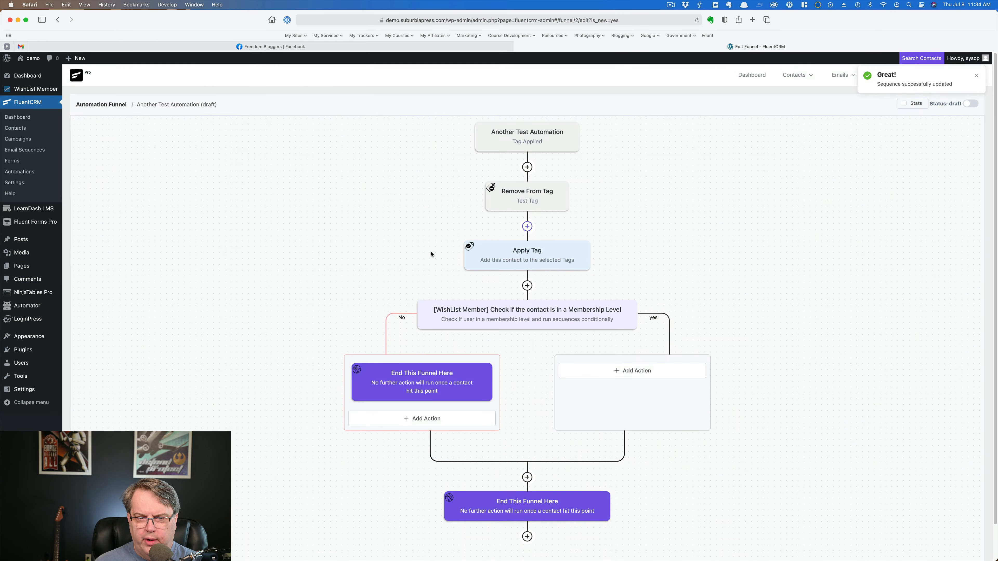
scroll(758, 299, down, 1)
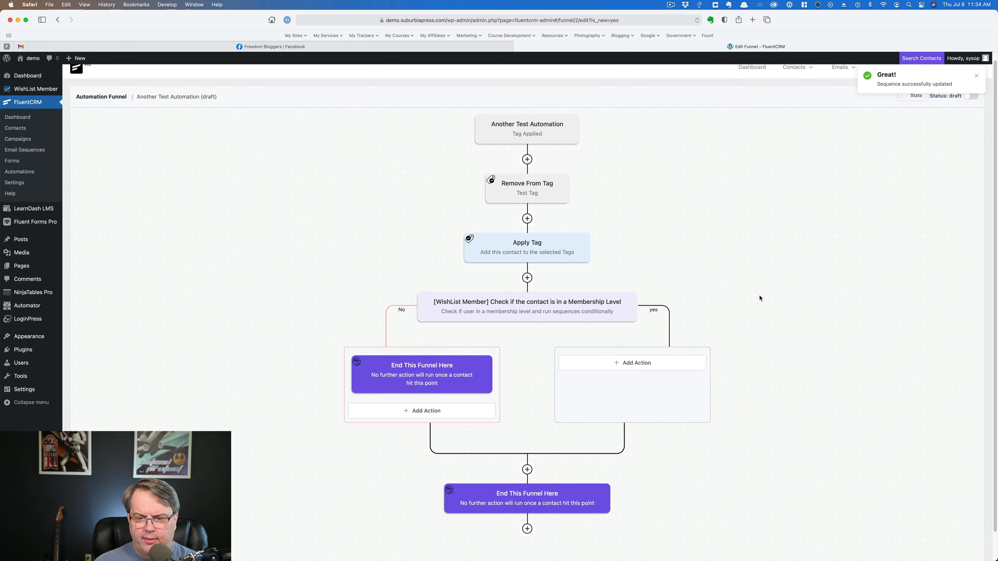